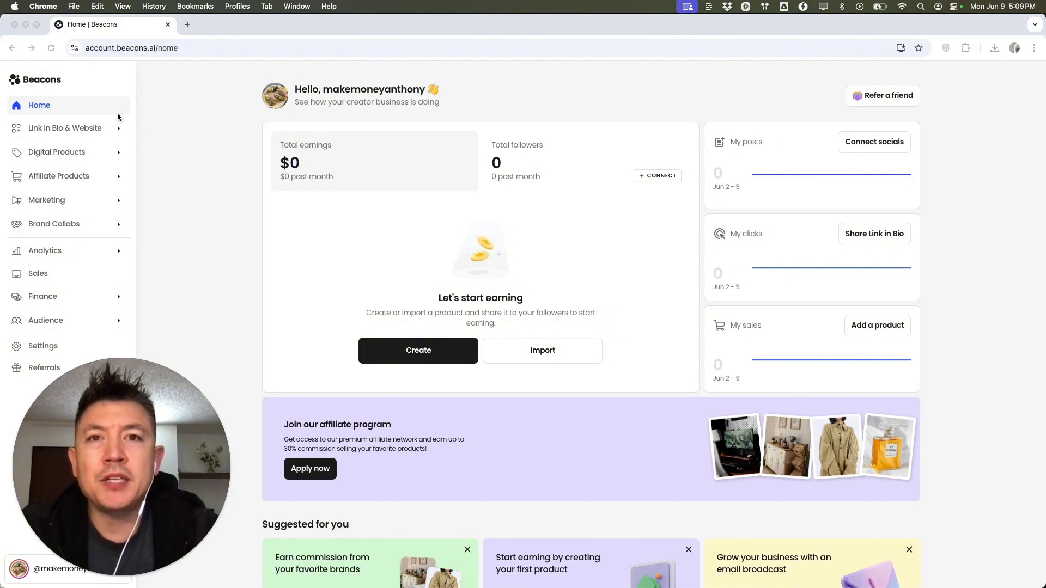
Step: Create a new product of the Digital product type in the digital products store
click(75, 152)
scroll(610, 344, down, 2)
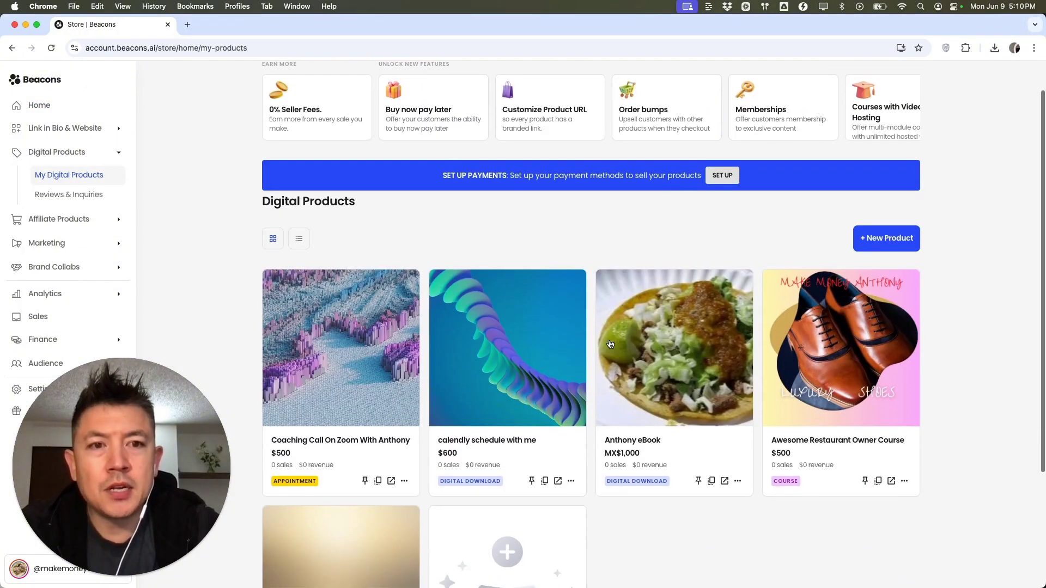
click(891, 240)
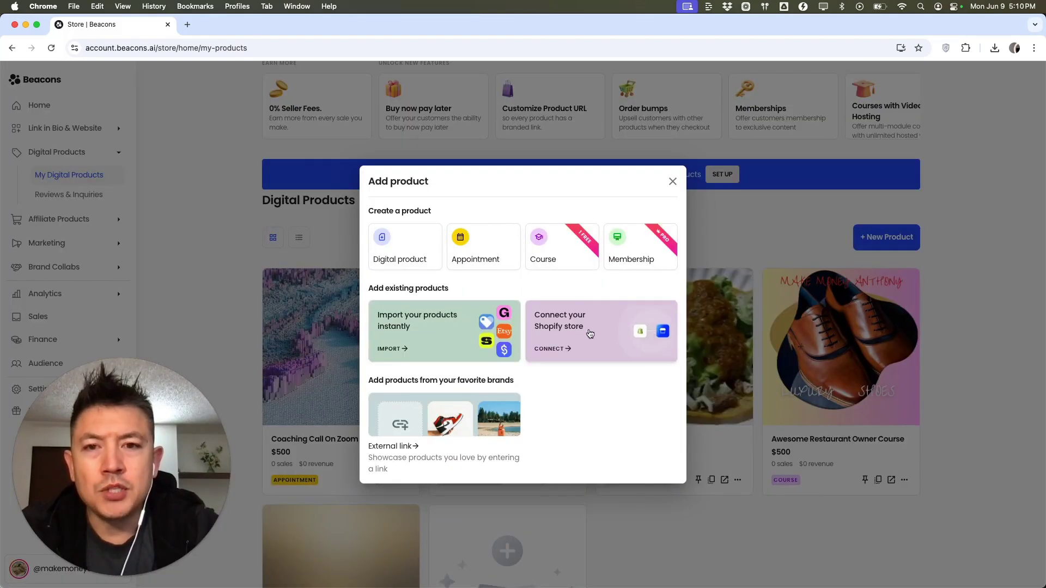
click(399, 249)
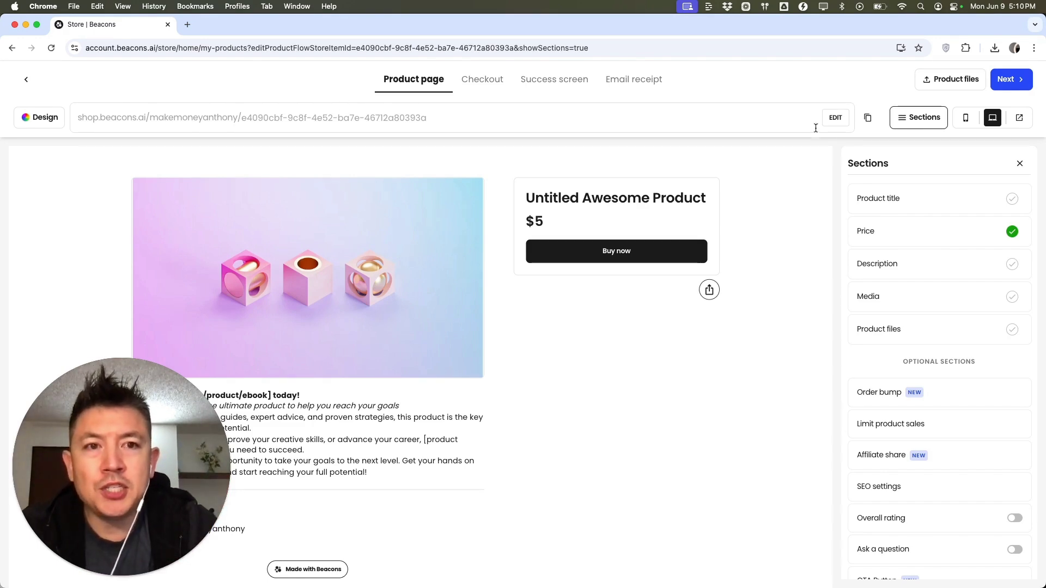
Step: Set and save the custom ending of the product's URL as leaveAnthonyATip
click(835, 118)
click(432, 118)
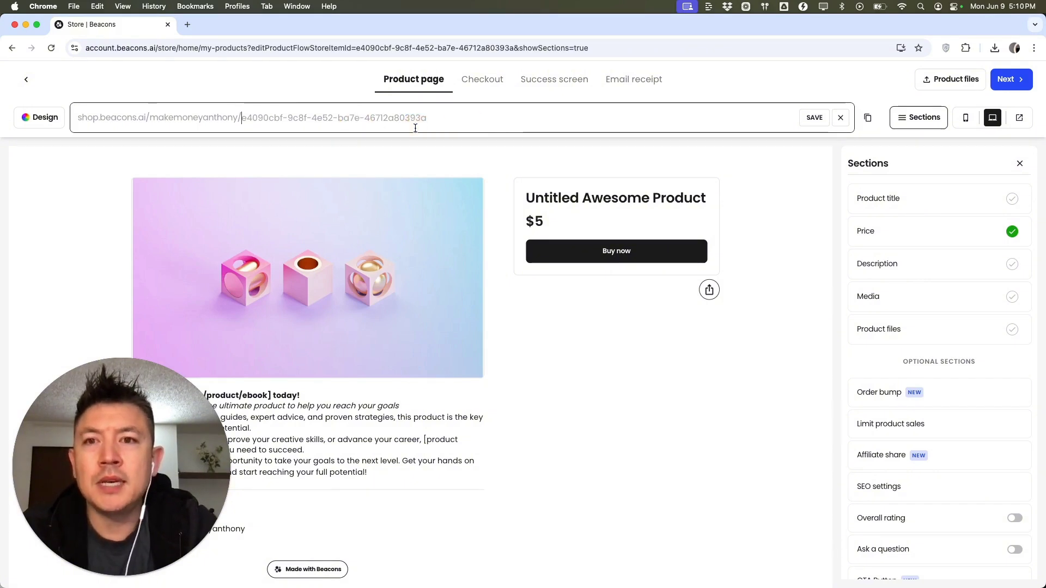
text(leaveAnthonyATip)
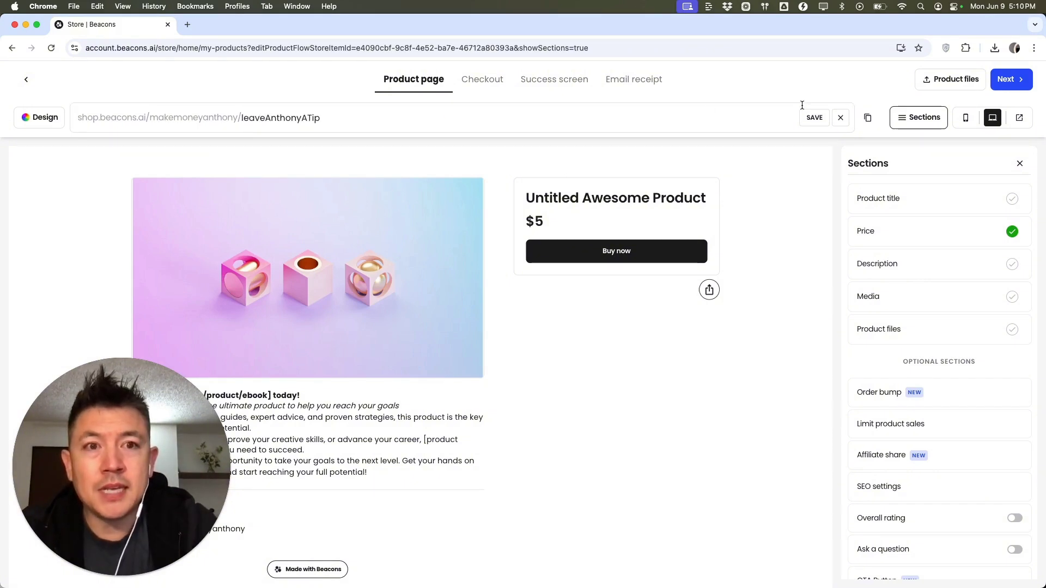
click(812, 118)
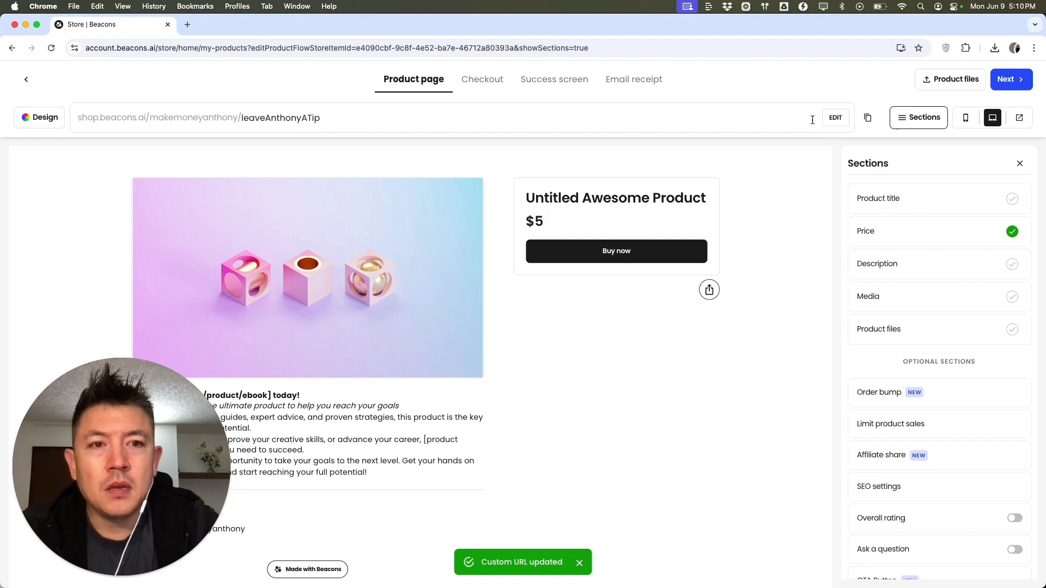
Step: Replace the product title with "Tip For Anthony" and return to the section list
click(926, 199)
triple_click(926, 216)
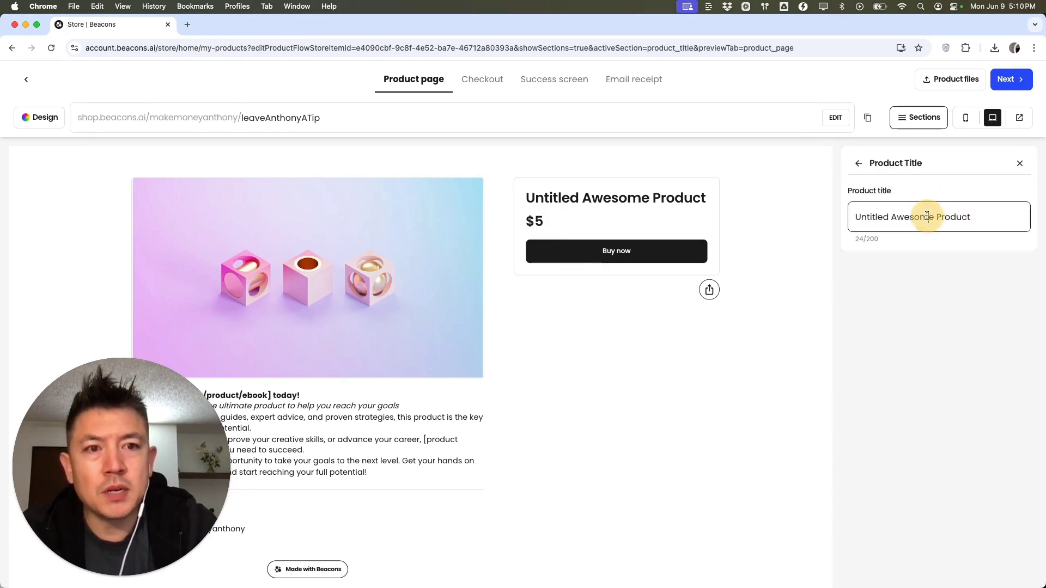
text(Tip For Anthony)
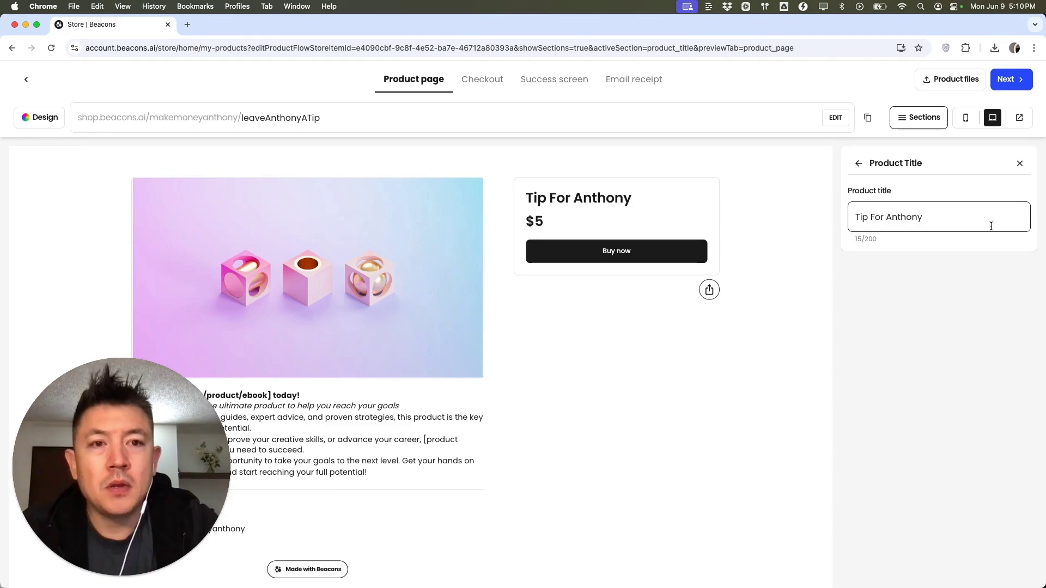
click(859, 164)
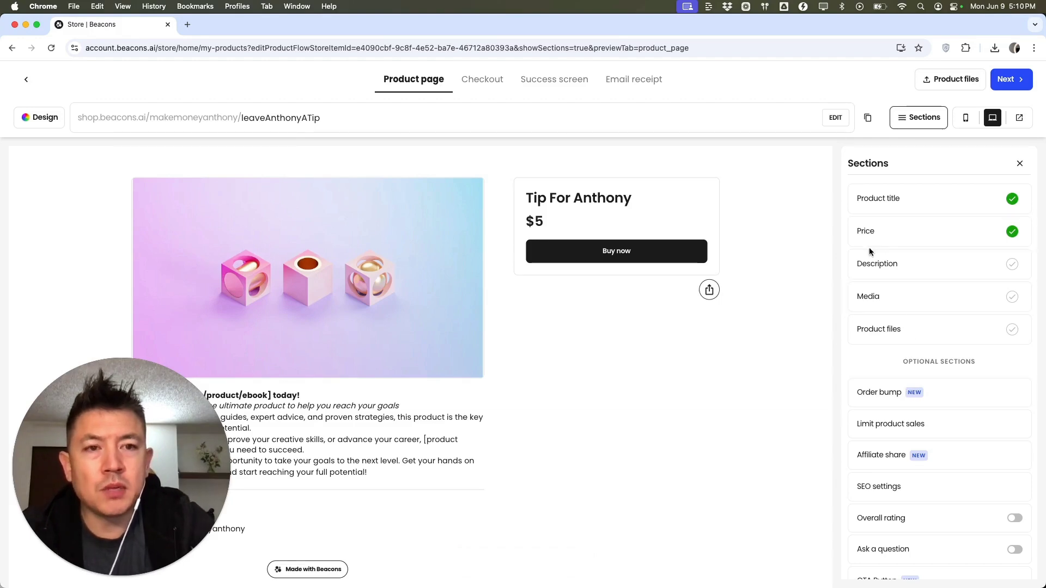
Step: Set the product's fixed price to 100 USD
click(890, 232)
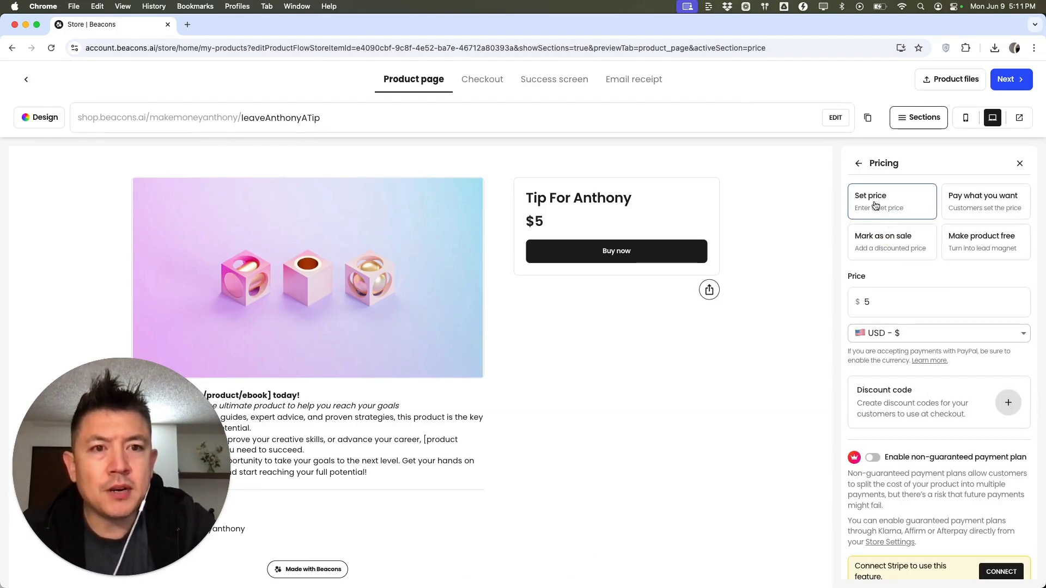
click(882, 304)
key(BackSpace)
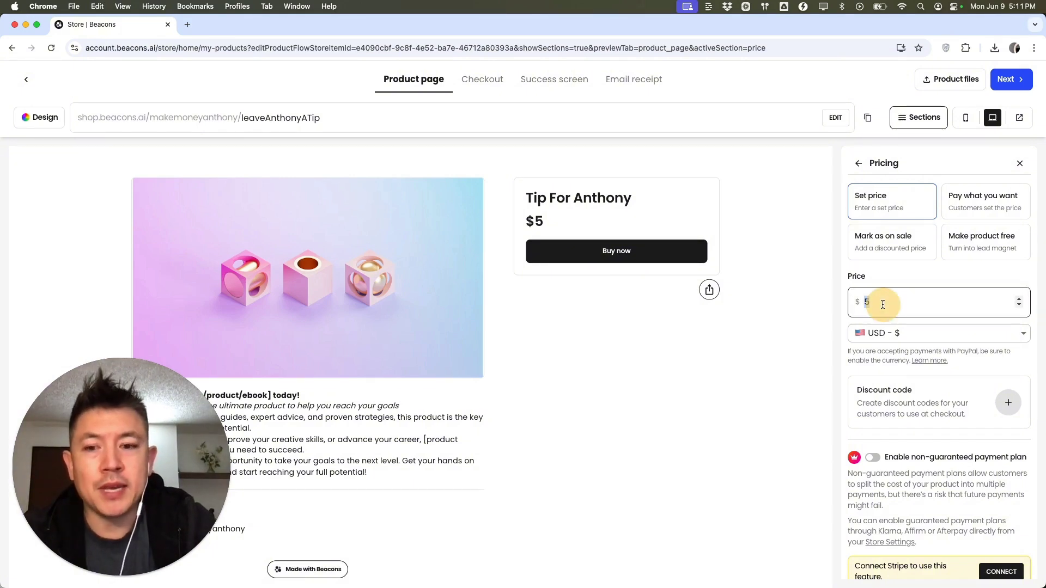
text(100)
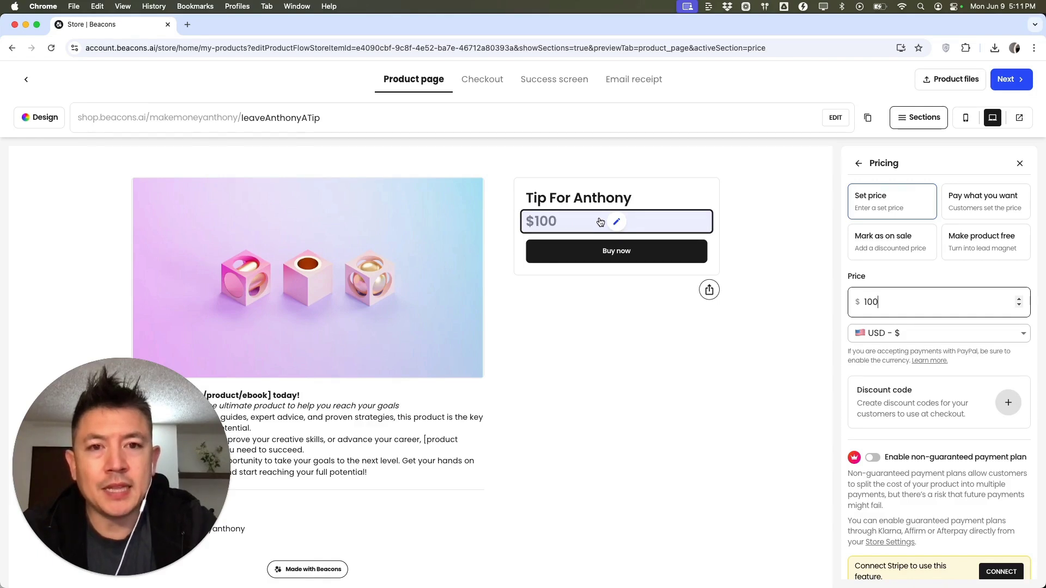
Step: Switch the pricing to Pay what you want with a minimum price of $1 and a suggested price of $25
click(983, 203)
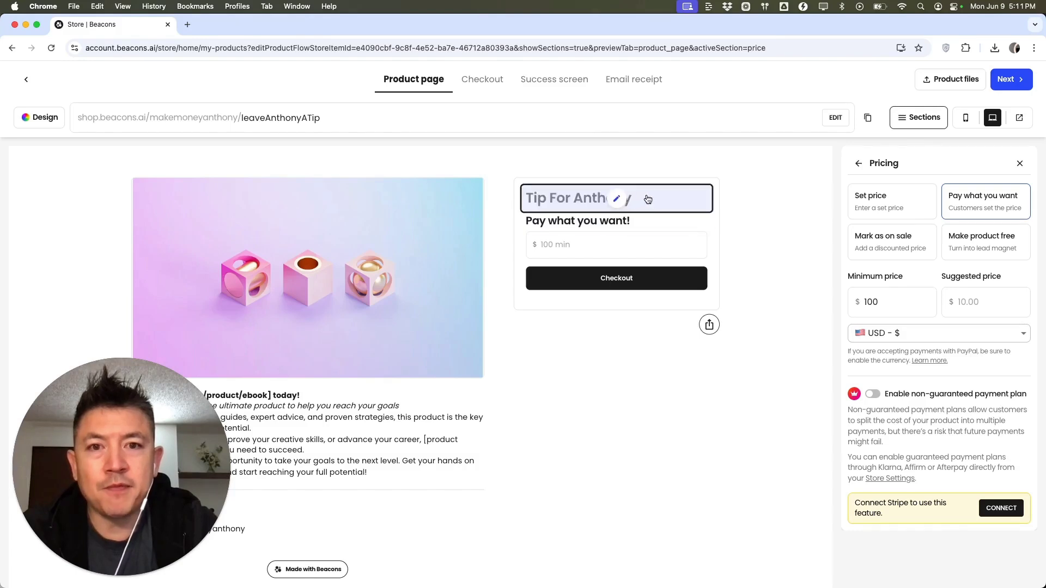
double_click(889, 303)
text(1)
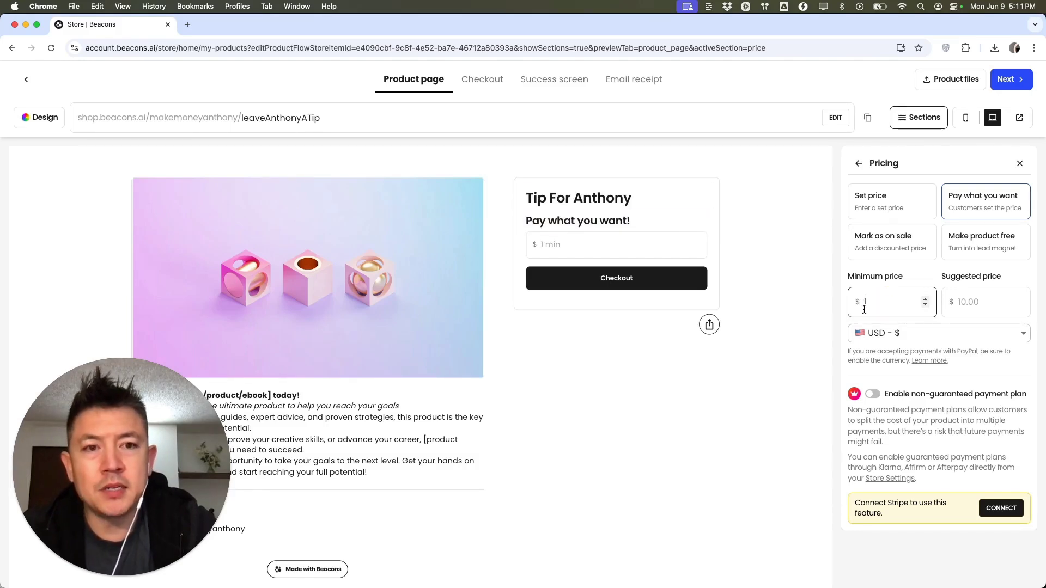
click(963, 307)
text(25)
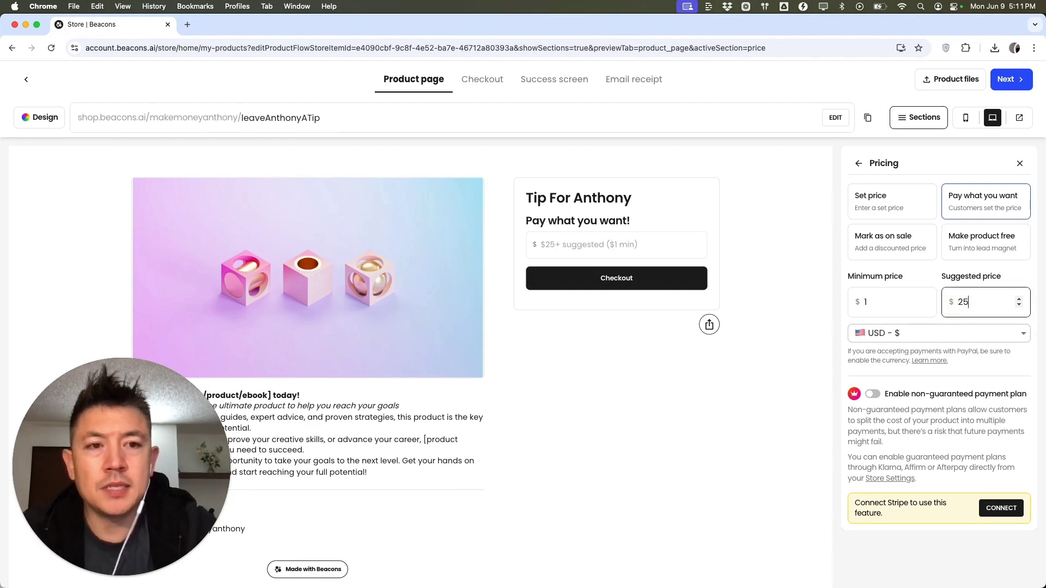
click(811, 256)
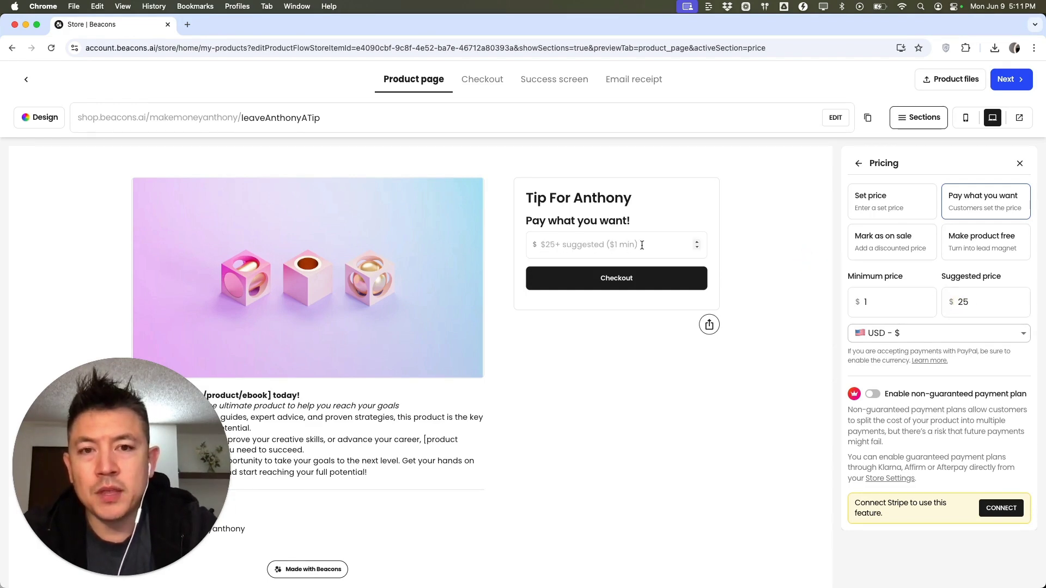
click(859, 163)
Step: Replace the whole template description of the product with "GIVE ME A DARN TIP!"
click(900, 275)
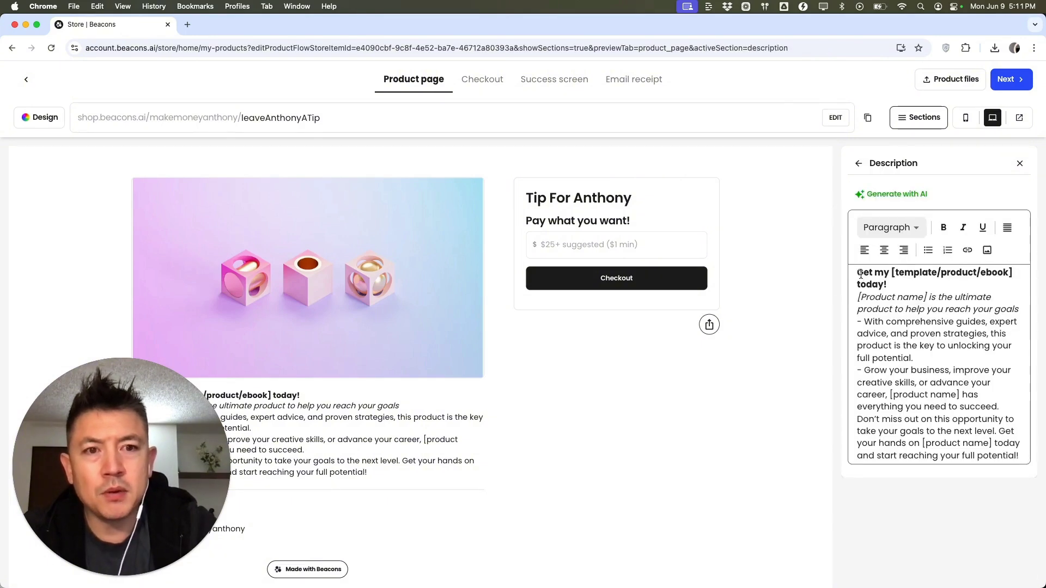
drag(863, 273, 1039, 473)
text(IVE ME A )
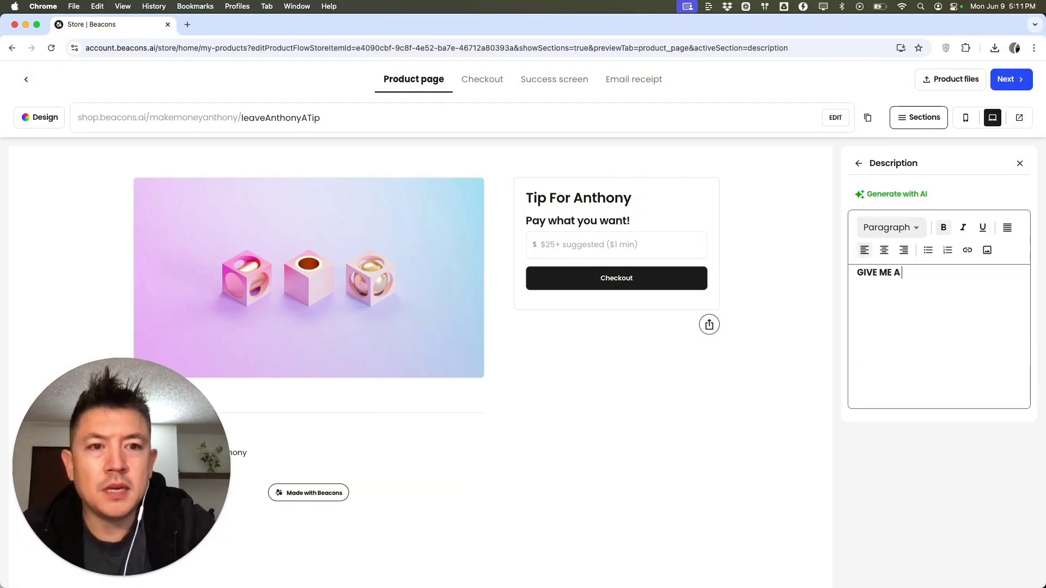
text(DARN TIP!)
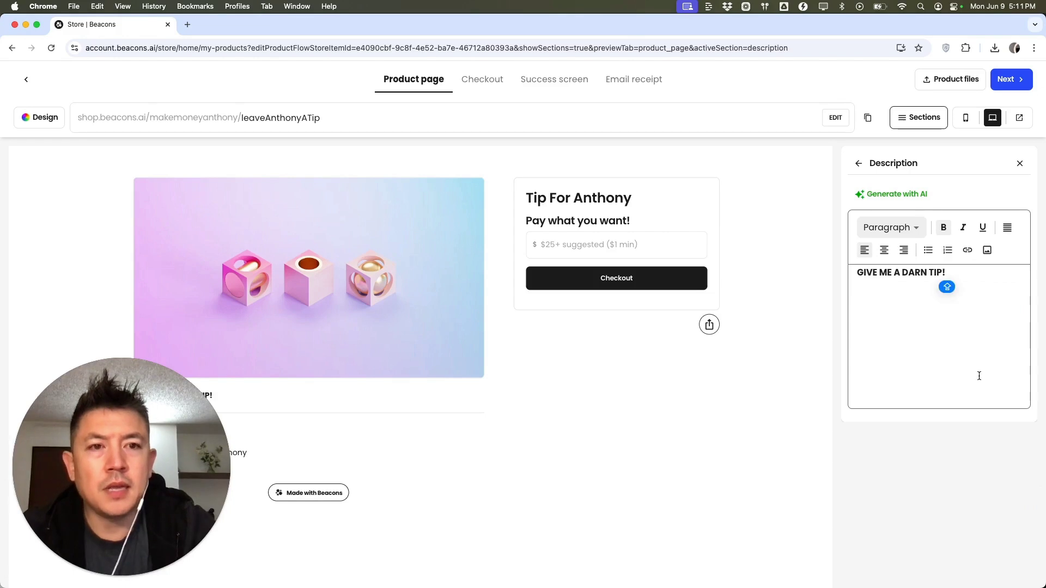
click(858, 163)
Step: Examine the product's media settings for adding images or videos
click(902, 300)
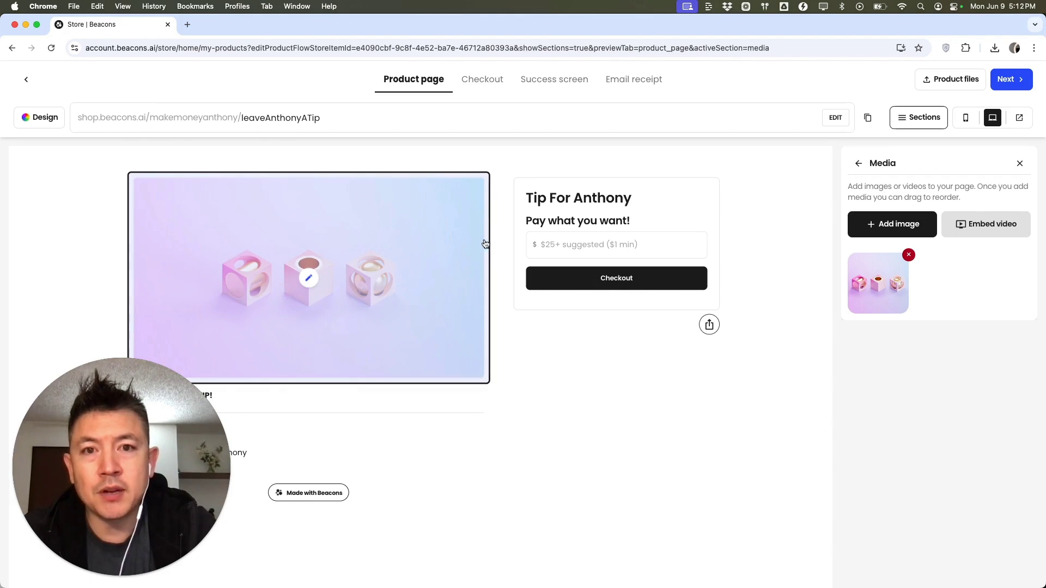
click(858, 164)
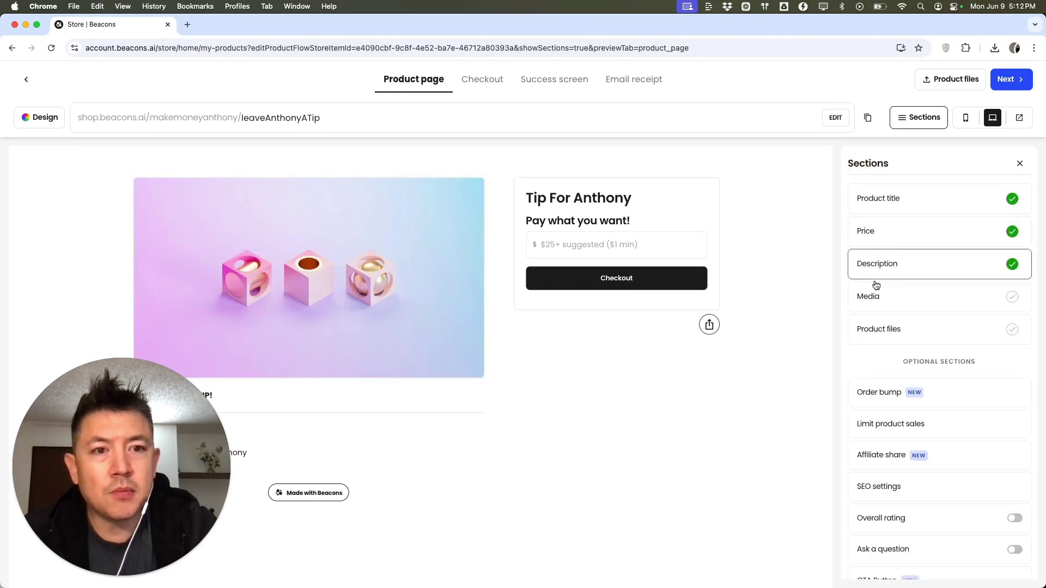
click(892, 330)
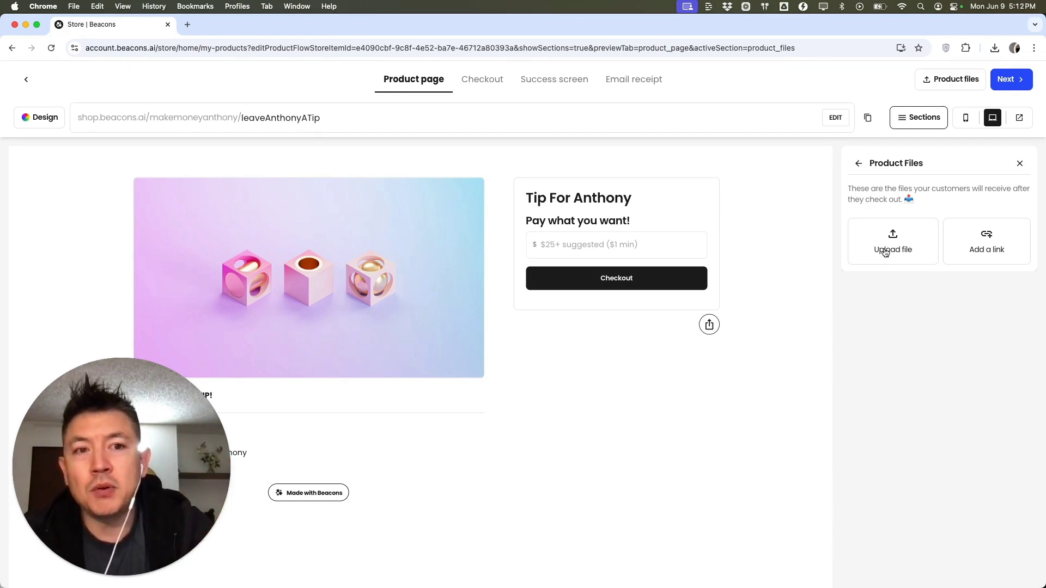
click(975, 247)
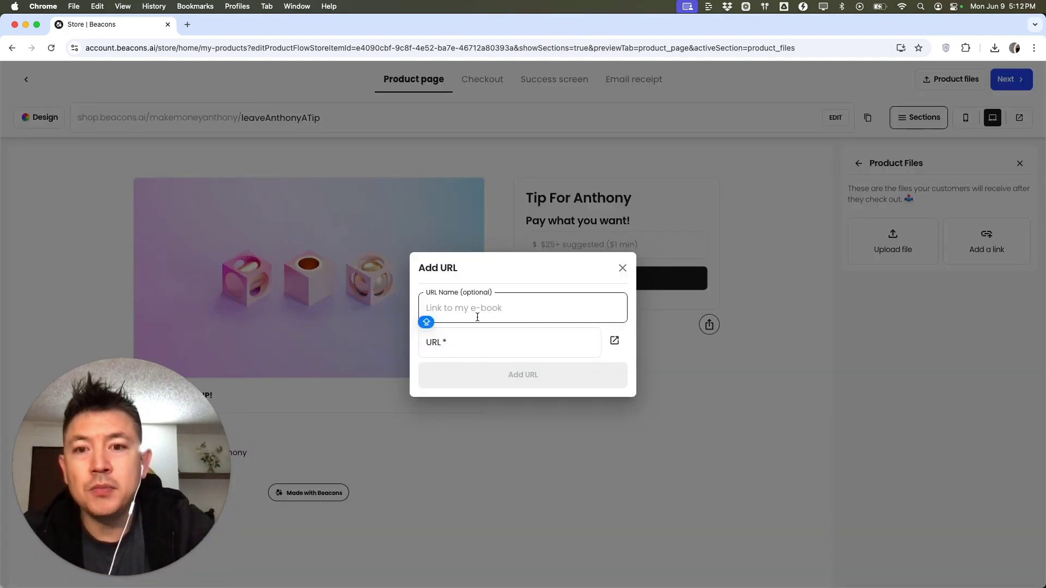
click(463, 338)
text(www.YOUTUBE.COM)
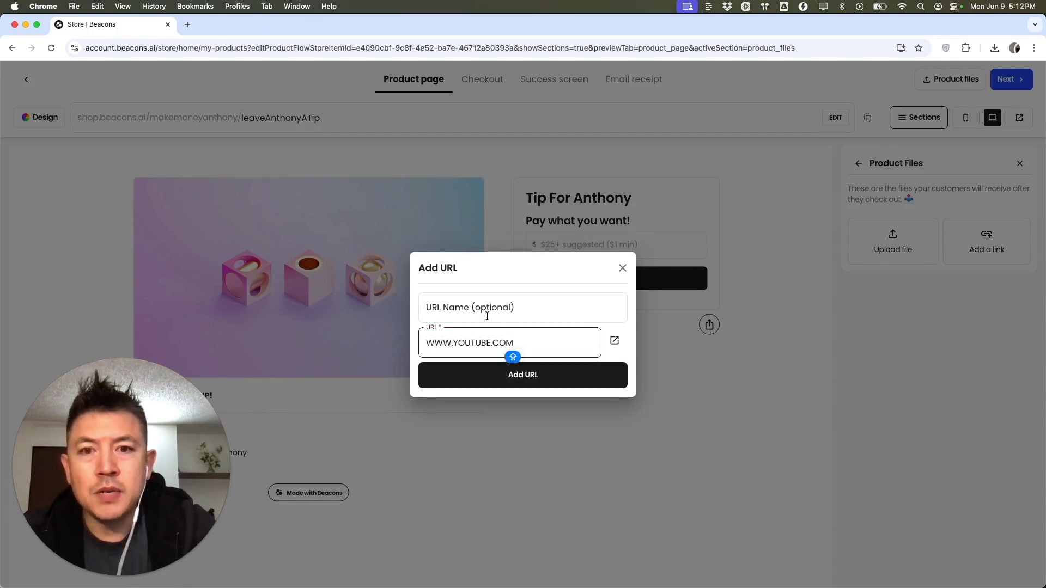
click(488, 303)
text(THANKS FOR THE TIP)
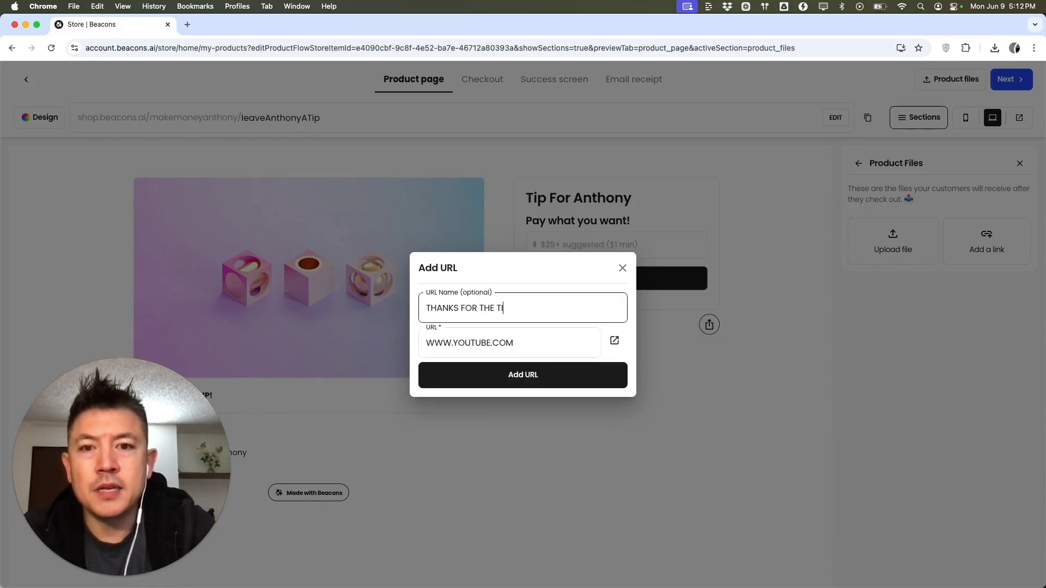
click(531, 375)
click(859, 163)
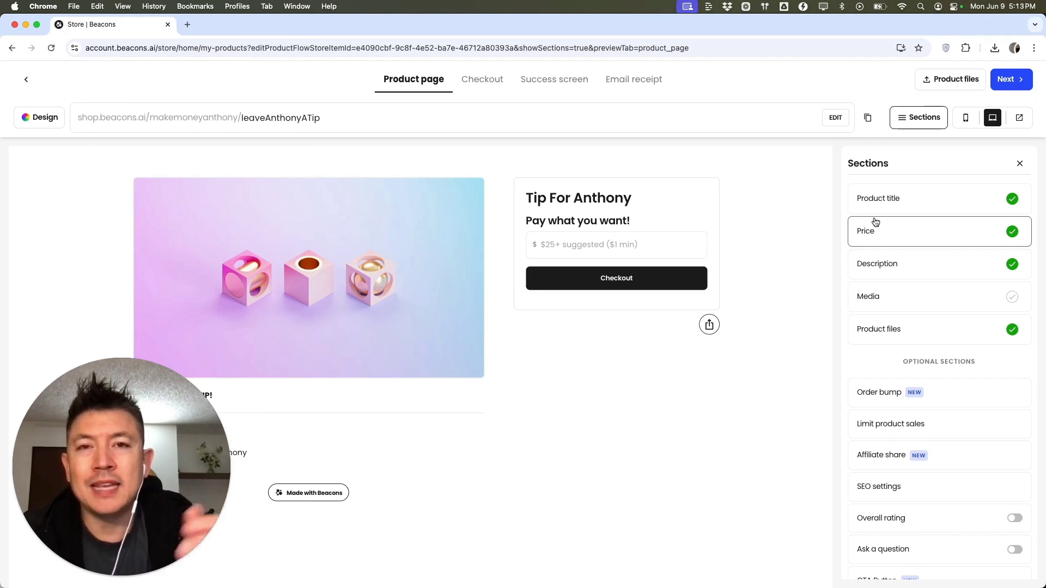
Step: Change the product's pricing to Make product free
click(918, 240)
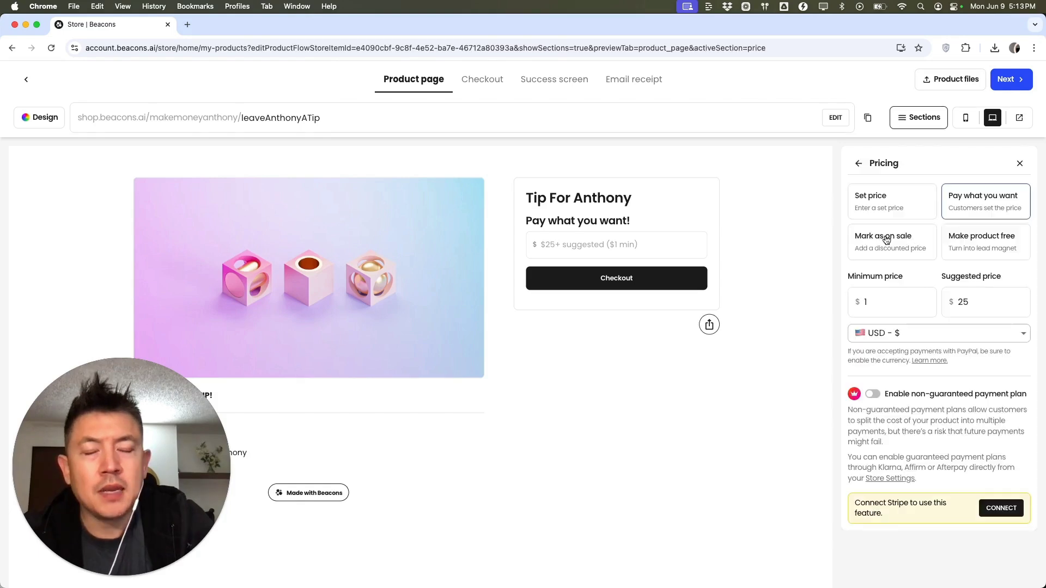
click(984, 242)
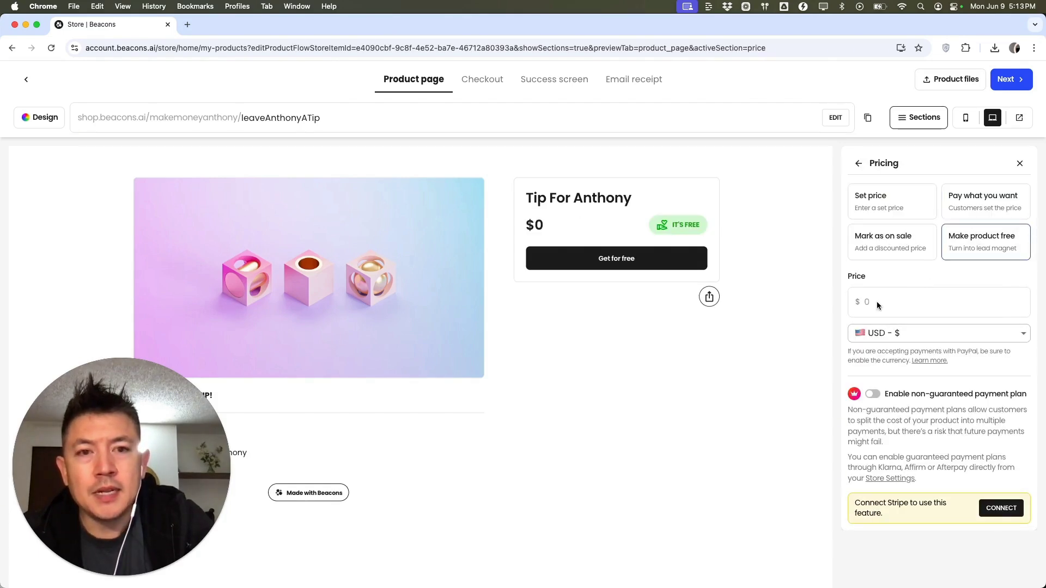
click(858, 164)
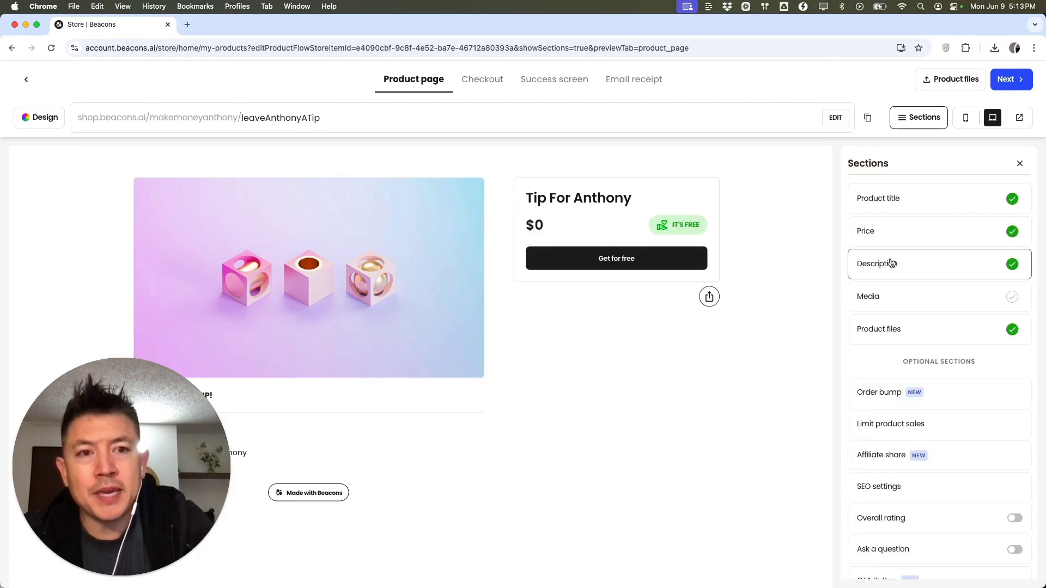
Step: Review the product files that customers receive after checkout
click(902, 329)
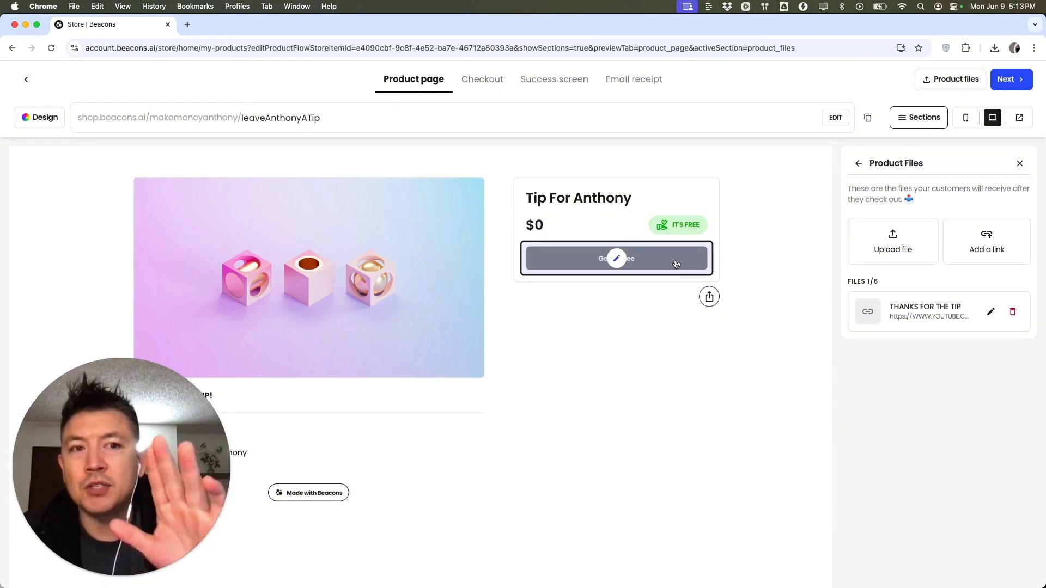
click(858, 163)
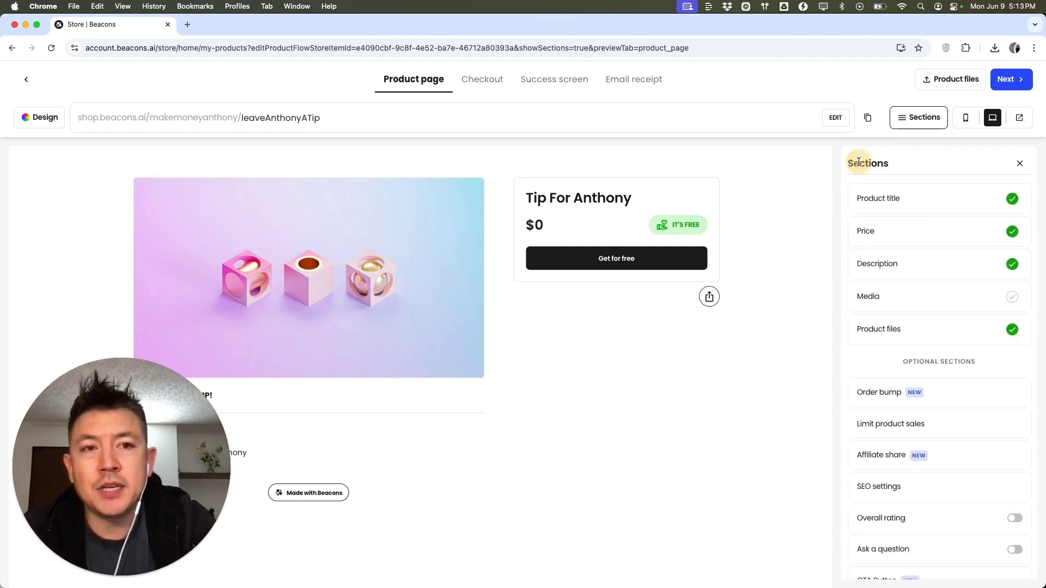
click(919, 329)
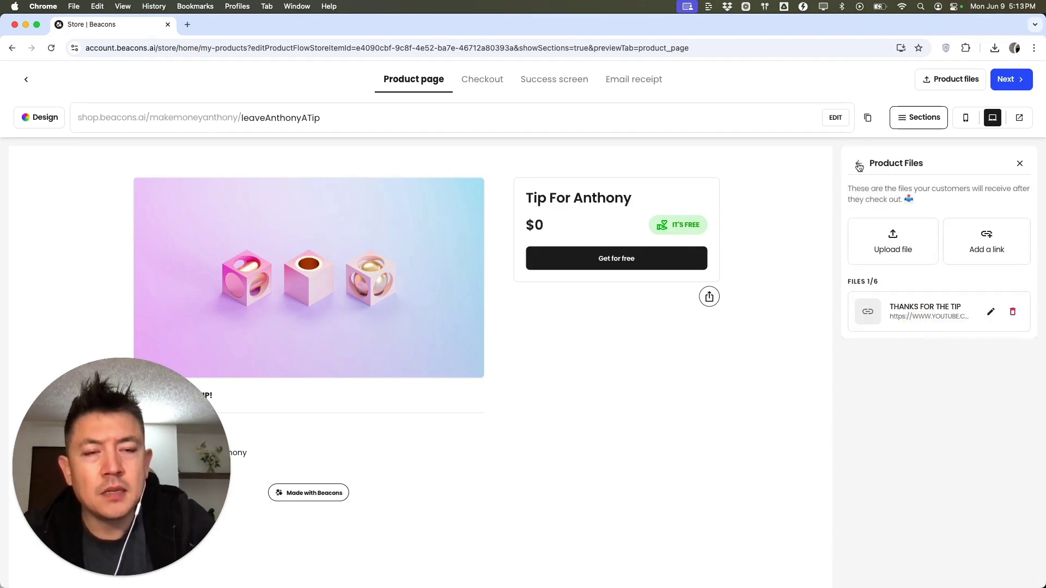
click(859, 163)
Step: Switch the product's pricing back to Pay what you want
click(910, 229)
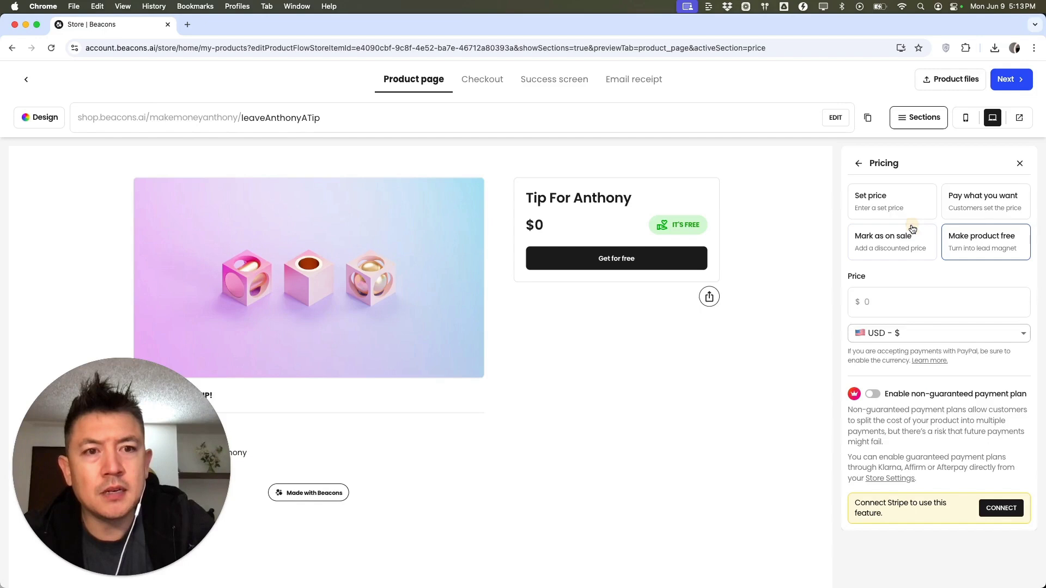
click(881, 207)
click(962, 209)
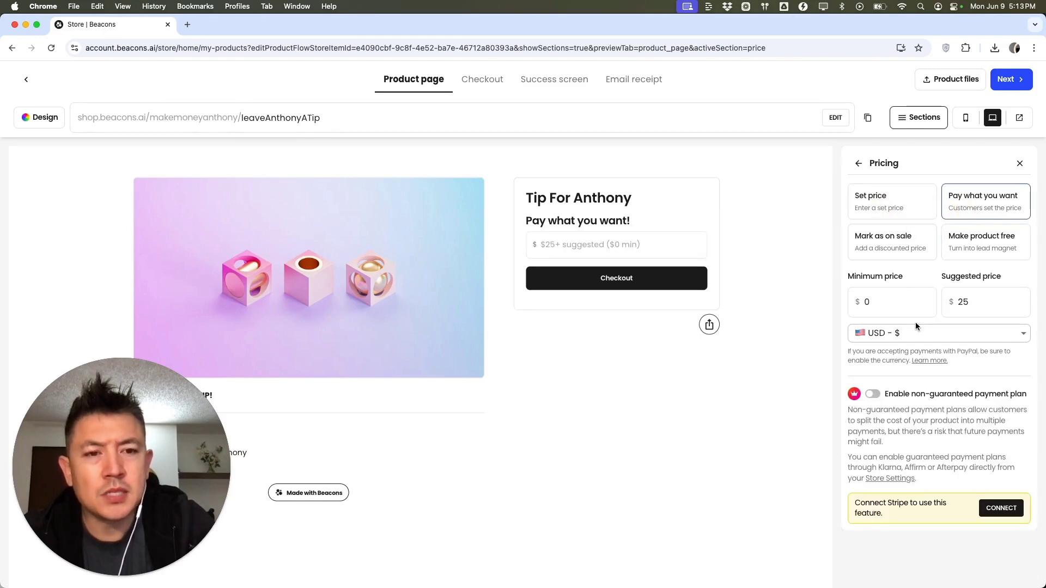
Step: Add an optional phone number field to the product's checkout form
click(484, 82)
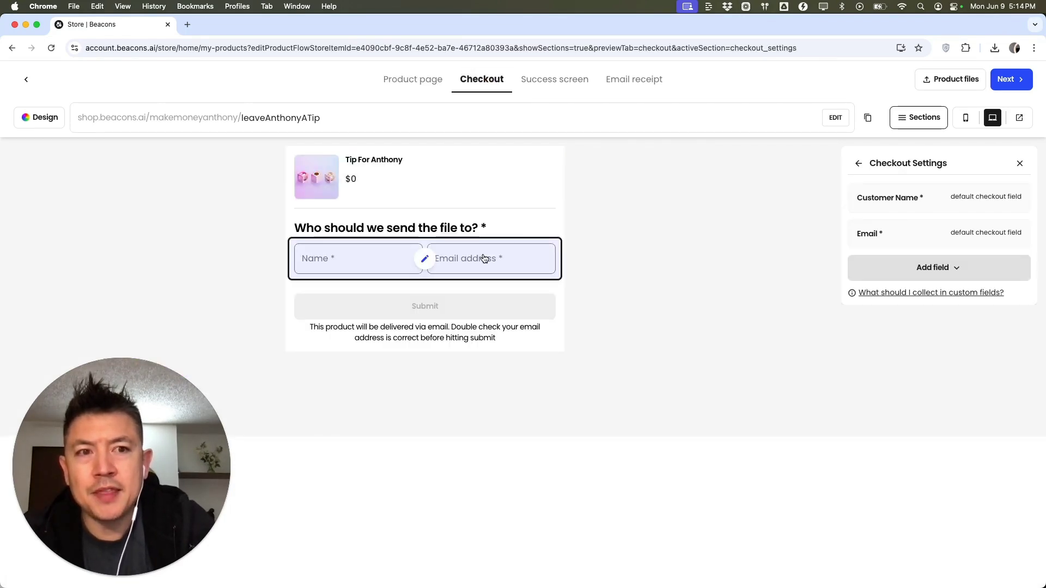
click(908, 267)
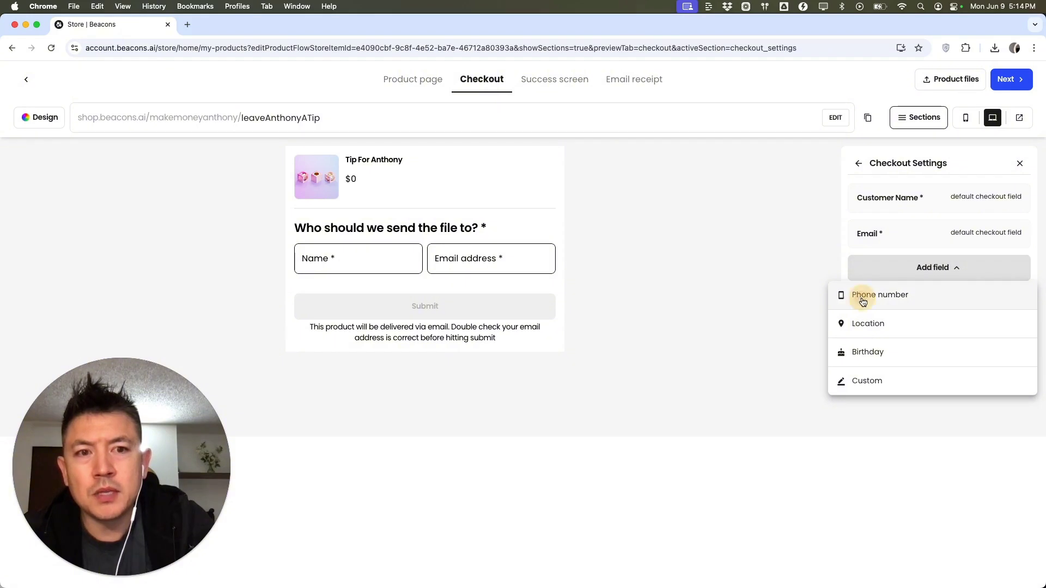
click(863, 301)
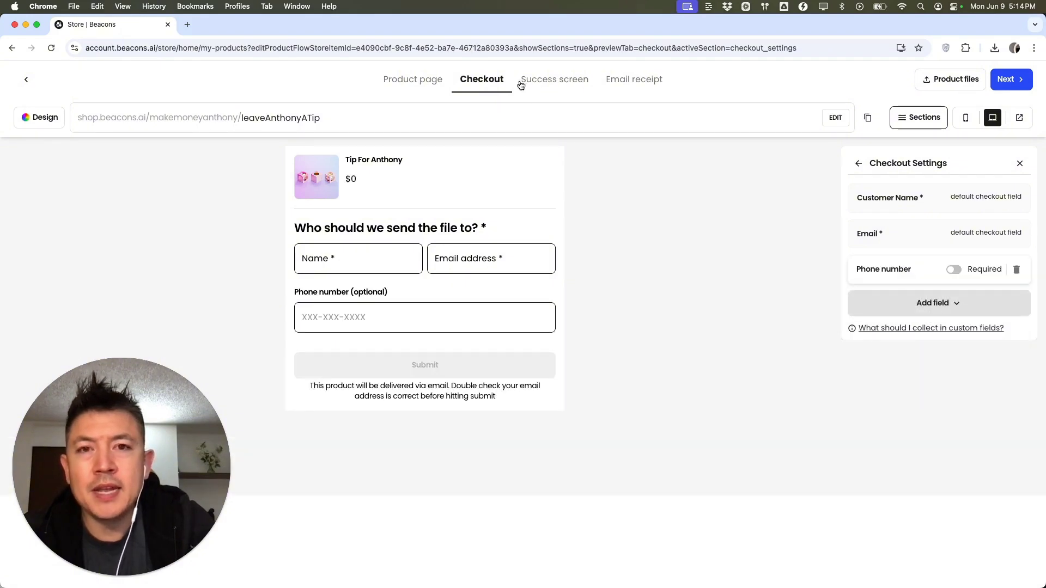
Step: Review the product's success screen and email receipt, and publish the product, dismissing the suggested follow-up actions
click(551, 80)
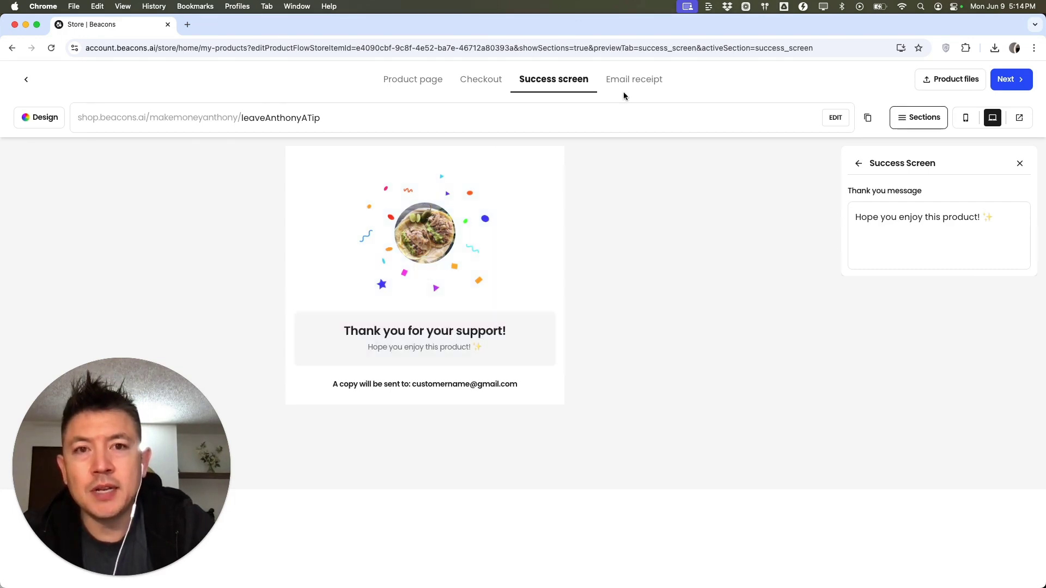
click(642, 80)
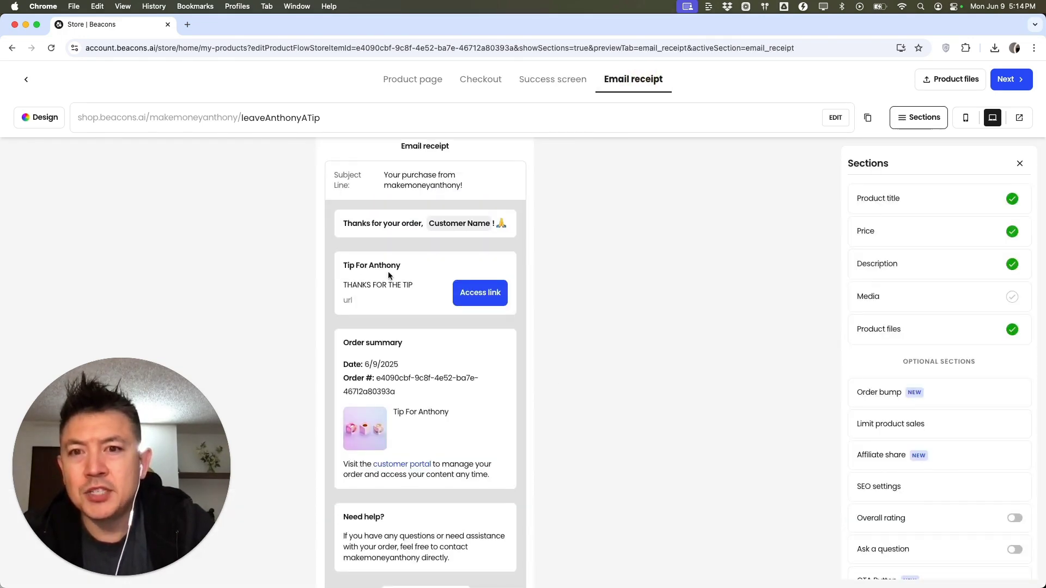
drag(352, 282, 372, 284)
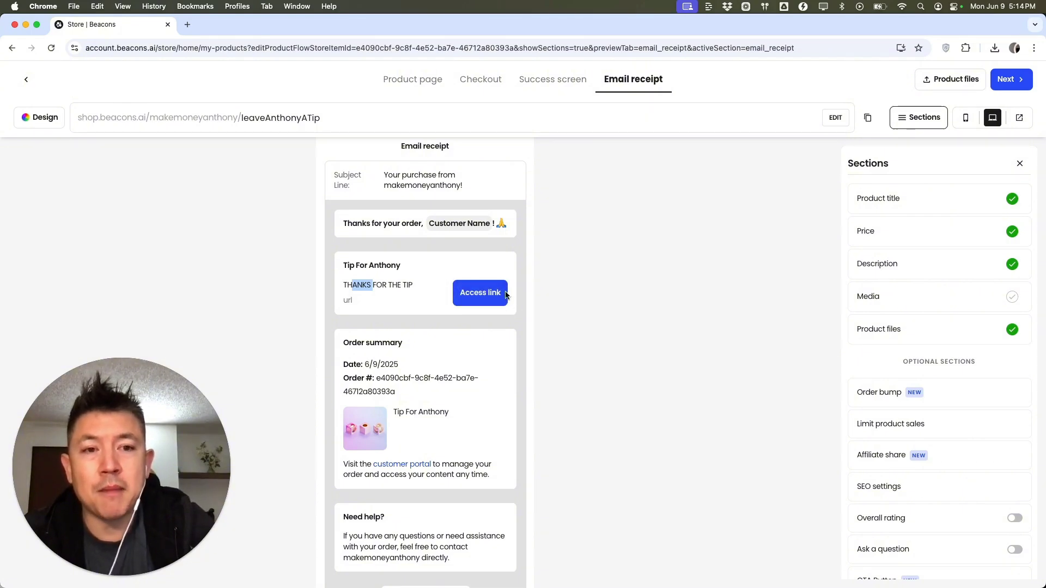
click(1007, 79)
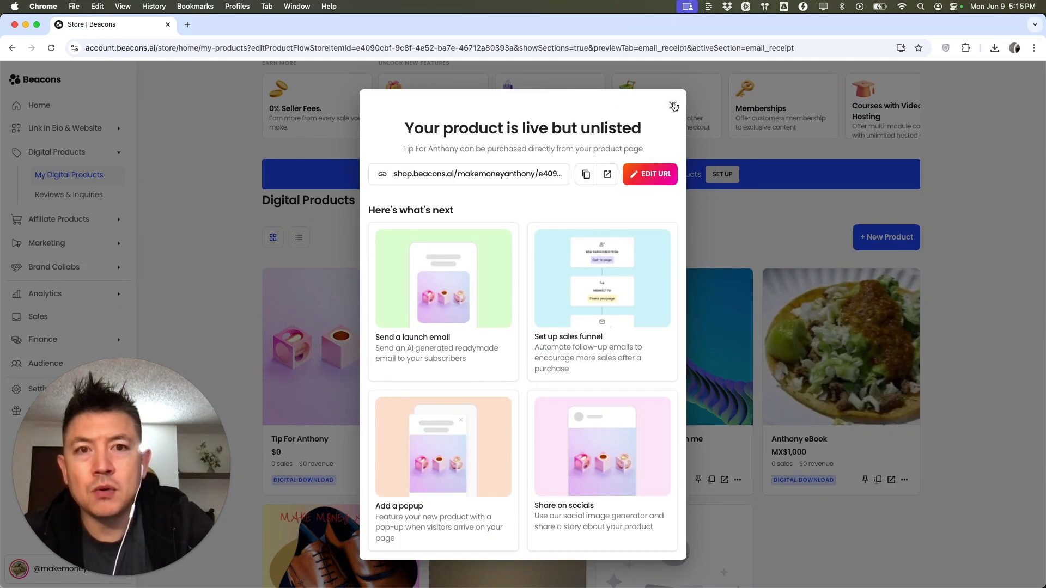
click(673, 105)
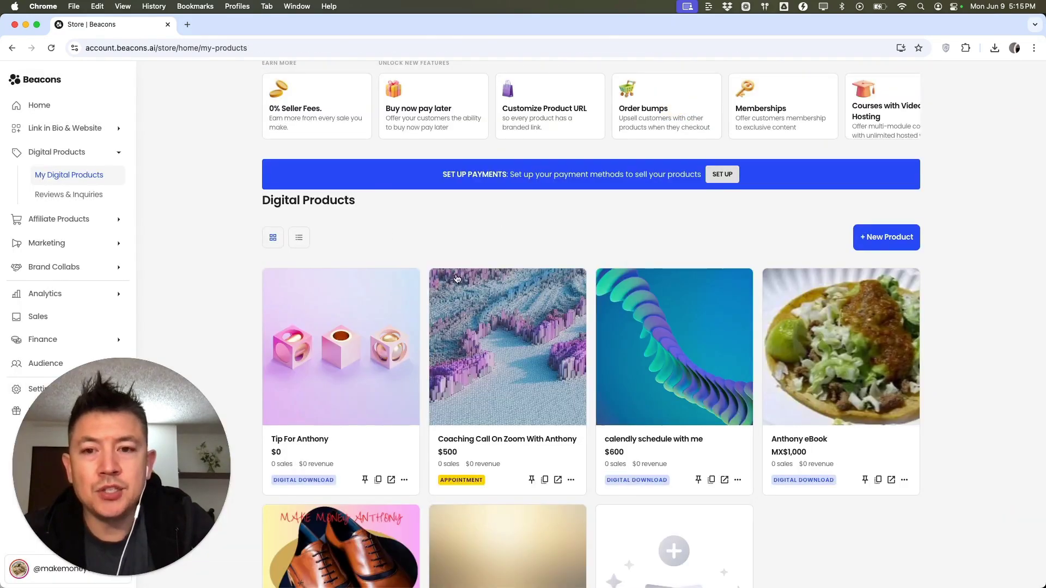
Step: Add a Digital products block with the Text right layout to the THAI FOOD Link in Bio page and include the tip product
click(78, 128)
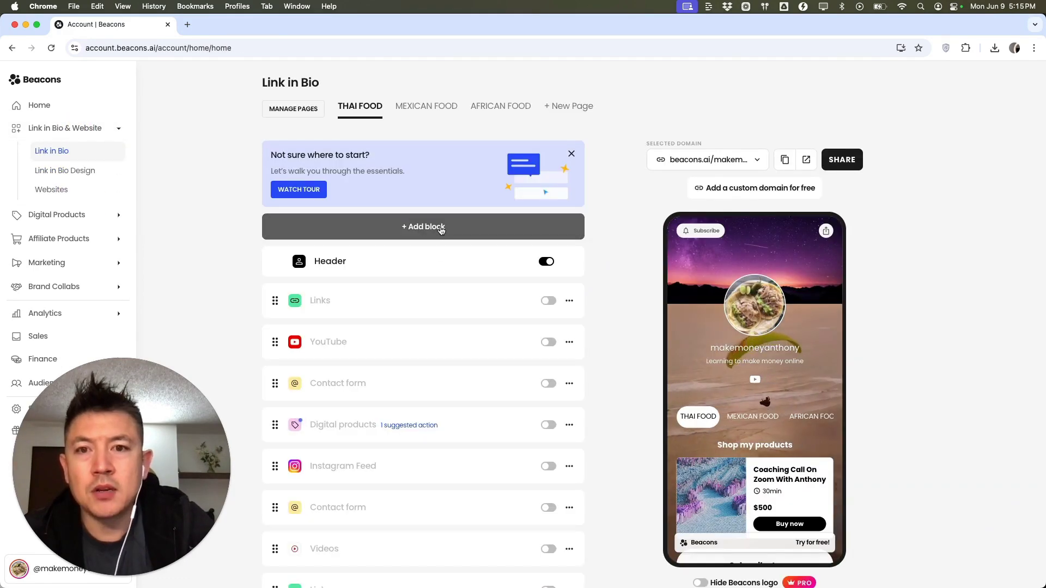
click(453, 235)
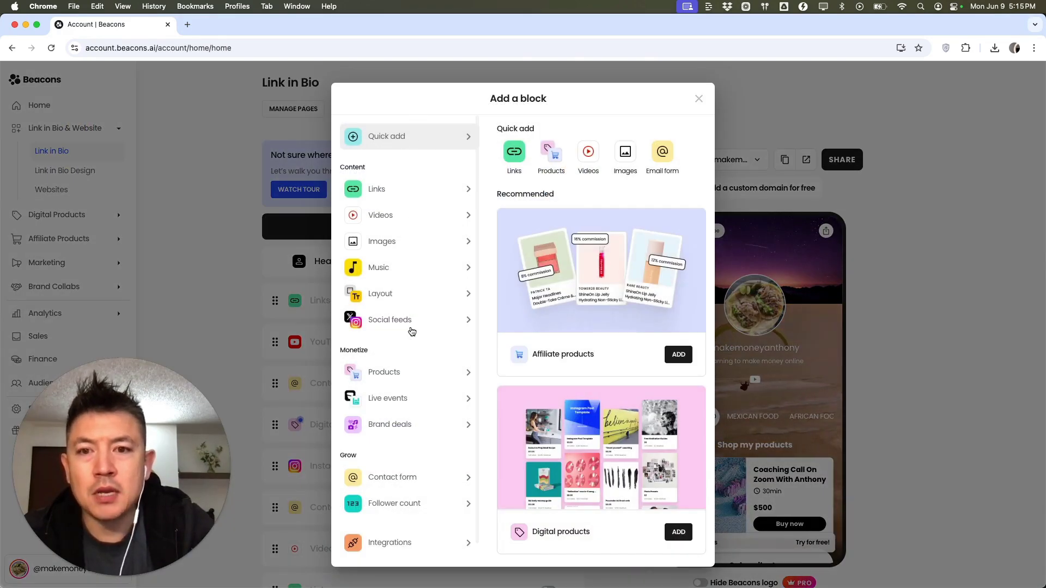
click(409, 376)
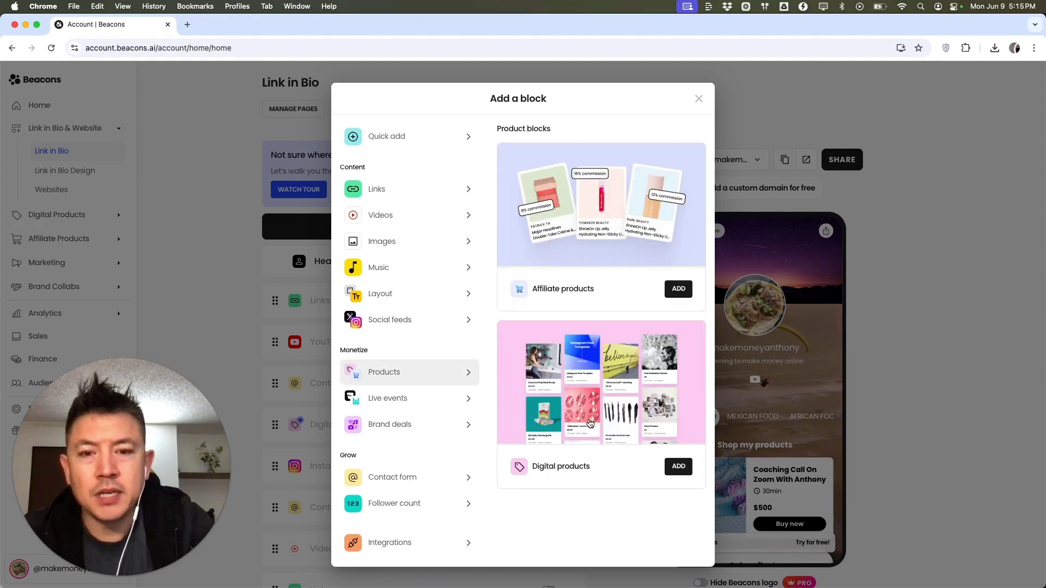
click(679, 467)
scroll(607, 280, down, 5)
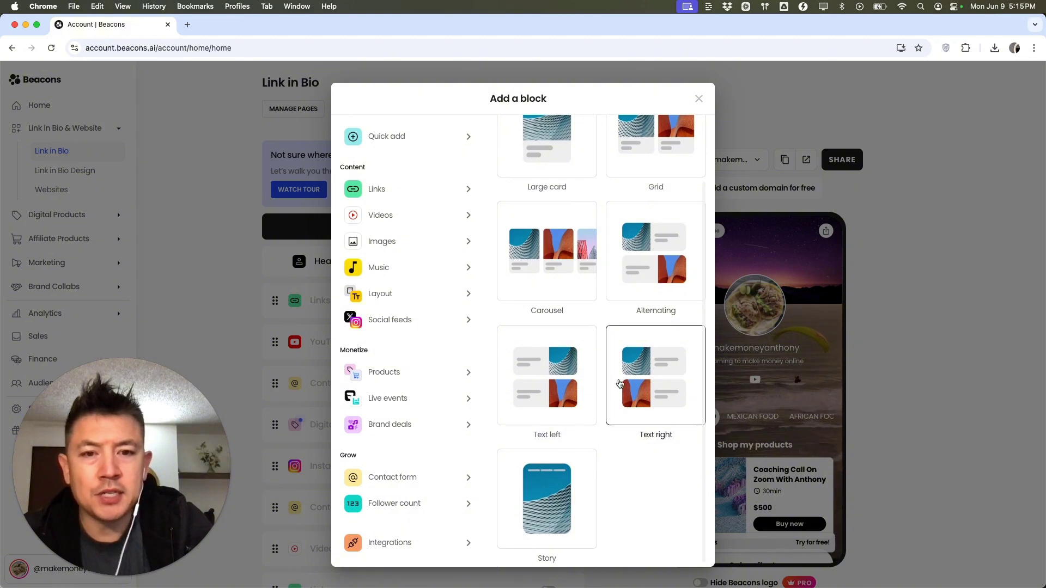
click(655, 376)
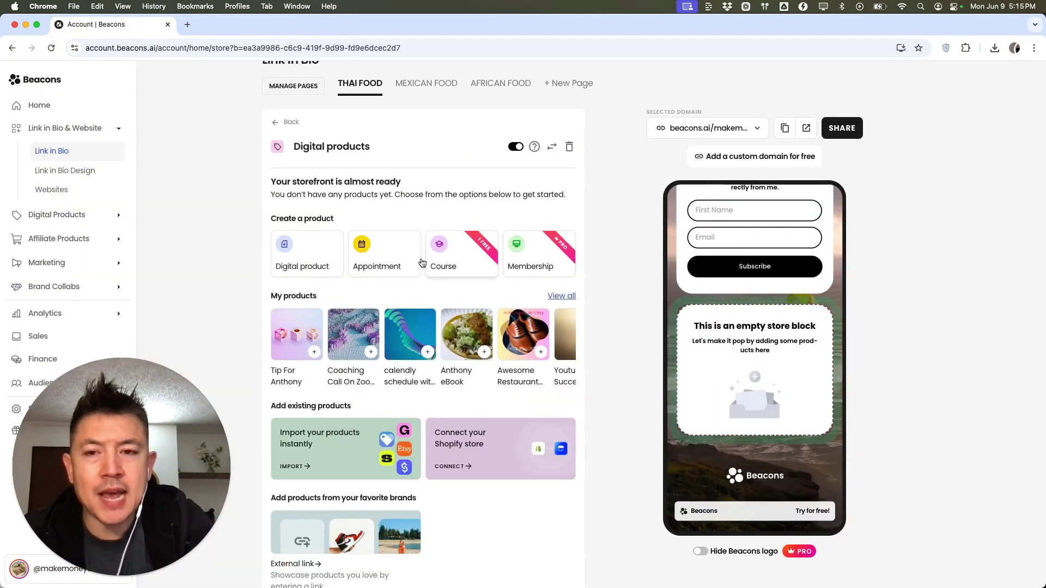
click(314, 353)
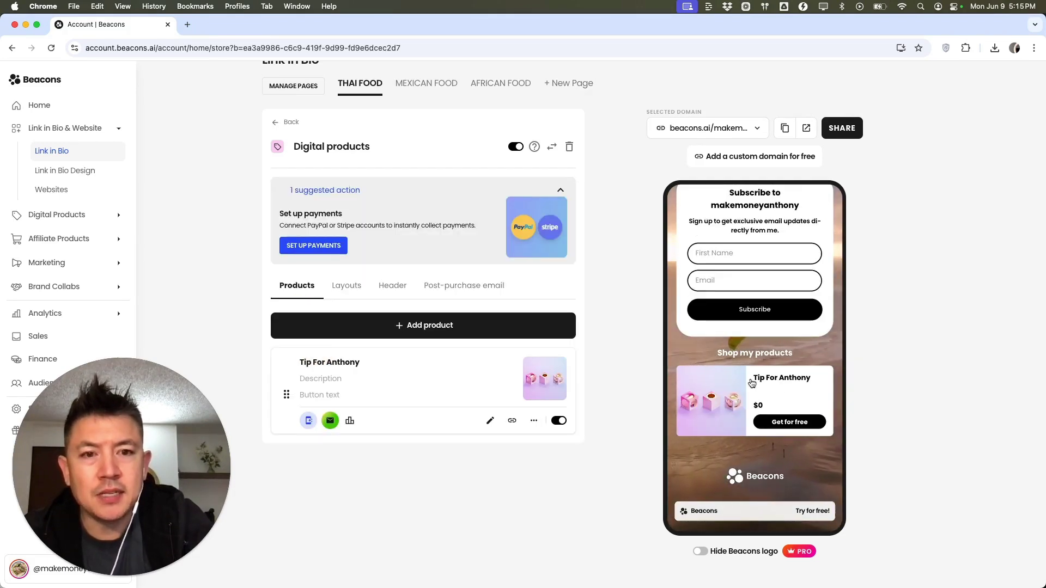